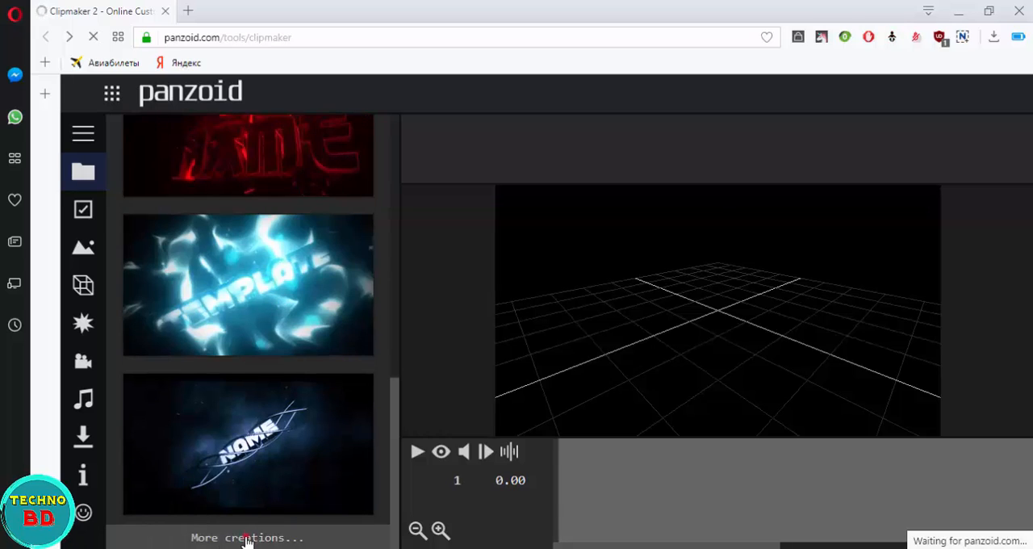
Step: Open the full community creations page from the template list and browse the popular and newest templates
{"action": "left_click", "coordinate": [247, 537]}
{"action": "left_click", "coordinate": [614, 315]}
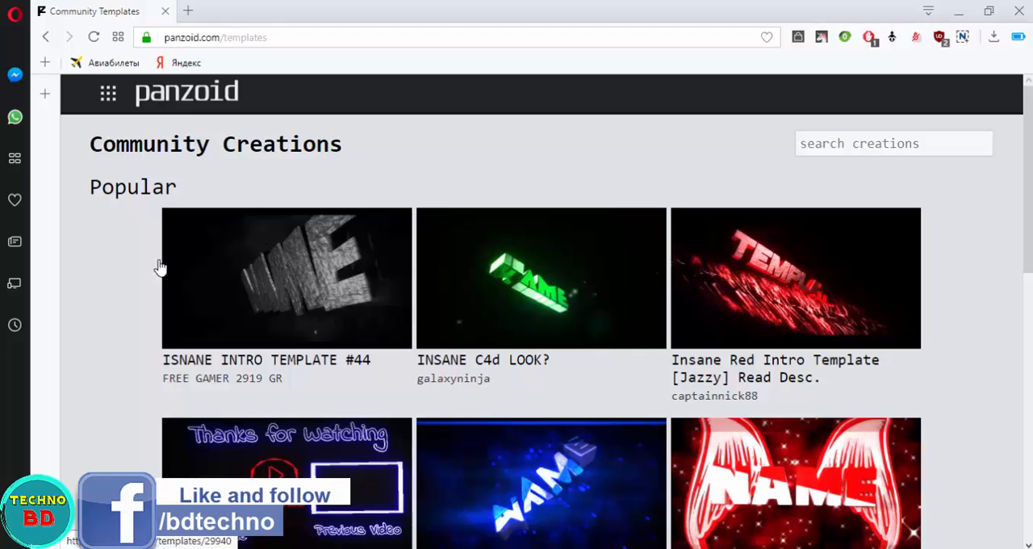
{"action": "scroll", "coordinate": [161, 307], "scroll_direction": "down", "scroll_amount": 4}
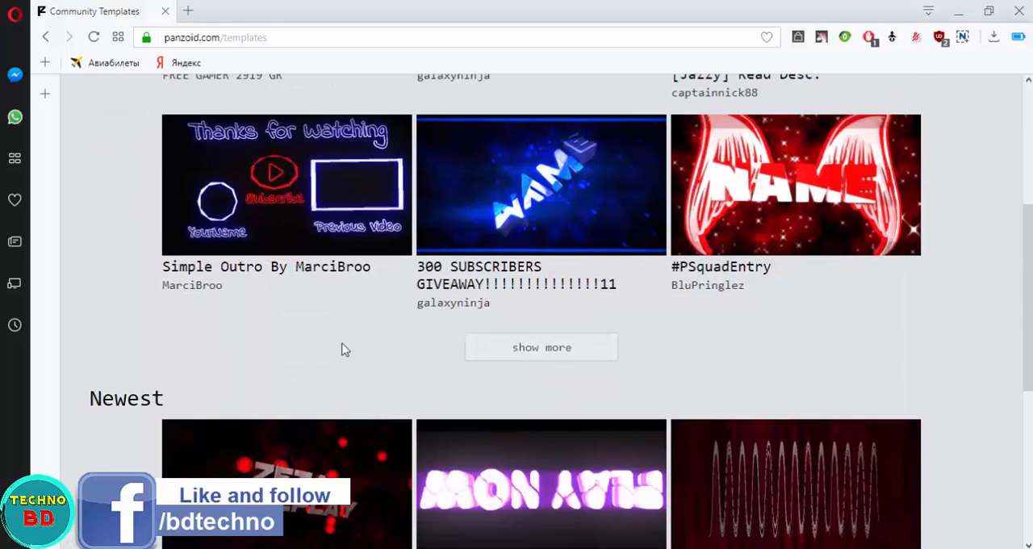
{"action": "scroll", "coordinate": [341, 348], "scroll_direction": "up", "scroll_amount": 3}
{"action": "scroll", "coordinate": [343, 343], "scroll_direction": "up", "scroll_amount": 1}
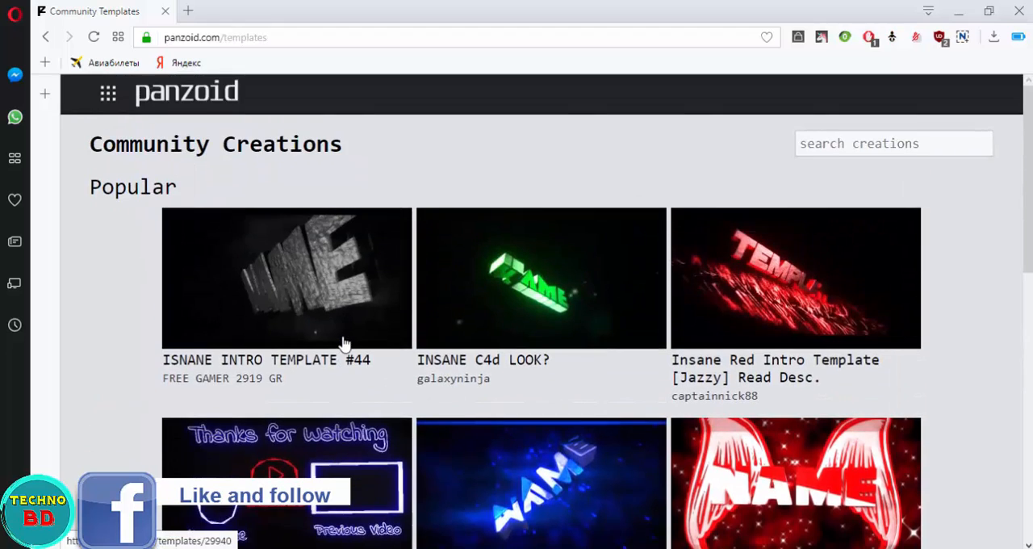
{"action": "scroll", "coordinate": [343, 341], "scroll_direction": "down", "scroll_amount": 3}
{"action": "scroll", "coordinate": [226, 182], "scroll_direction": "up", "scroll_amount": 2}
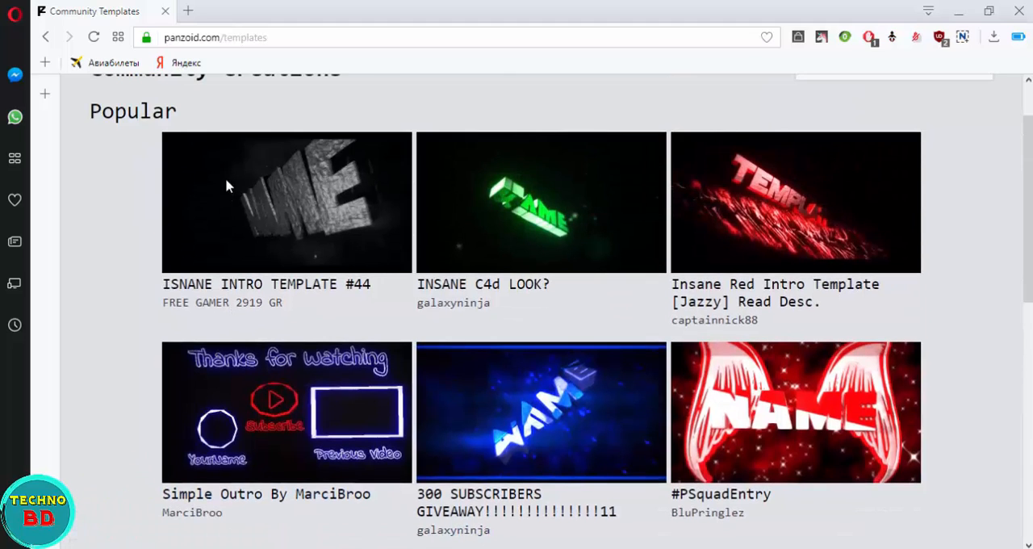
{"action": "scroll", "coordinate": [226, 181], "scroll_direction": "down", "scroll_amount": 2}
Step: Browse further pages of popular templates and open Tavio's "My Intro template | RankedEffect, Sync" in Clipmaker
{"action": "left_click", "coordinate": [539, 423]}
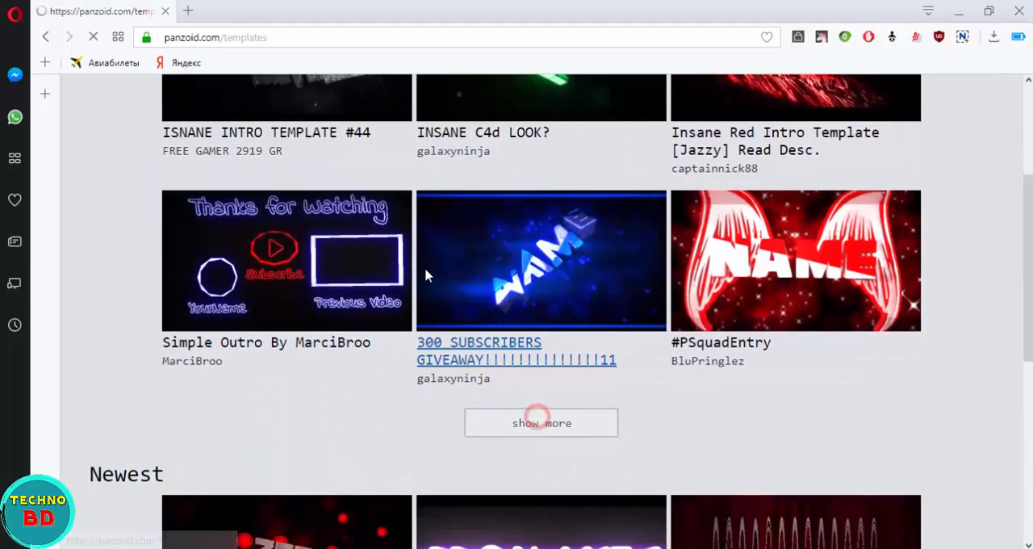
{"action": "left_click", "coordinate": [669, 457]}
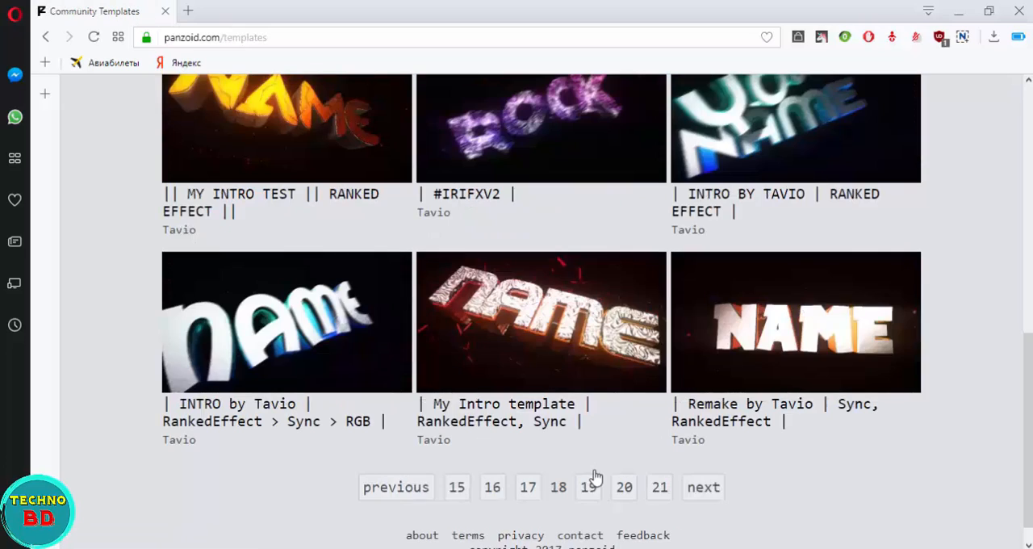
{"action": "left_click", "coordinate": [563, 372]}
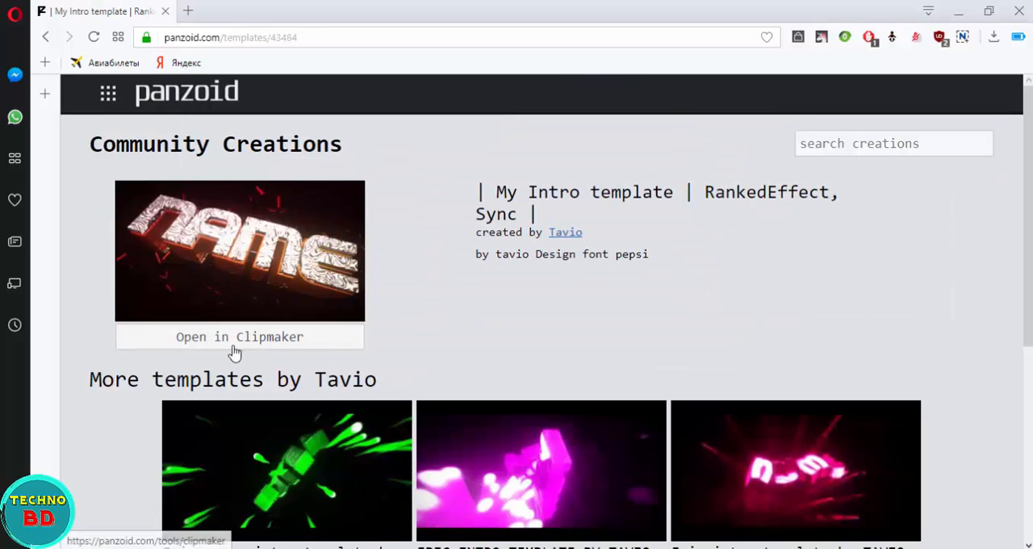
{"action": "left_click", "coordinate": [235, 349]}
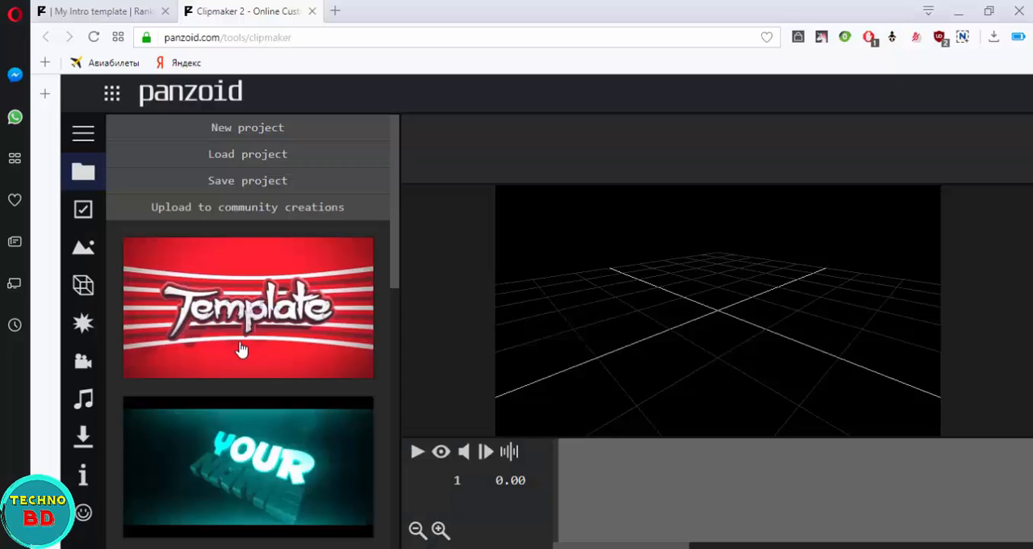
Step: Enable the rendered preview, play the intro template, and pause it
{"action": "left_click", "coordinate": [441, 451]}
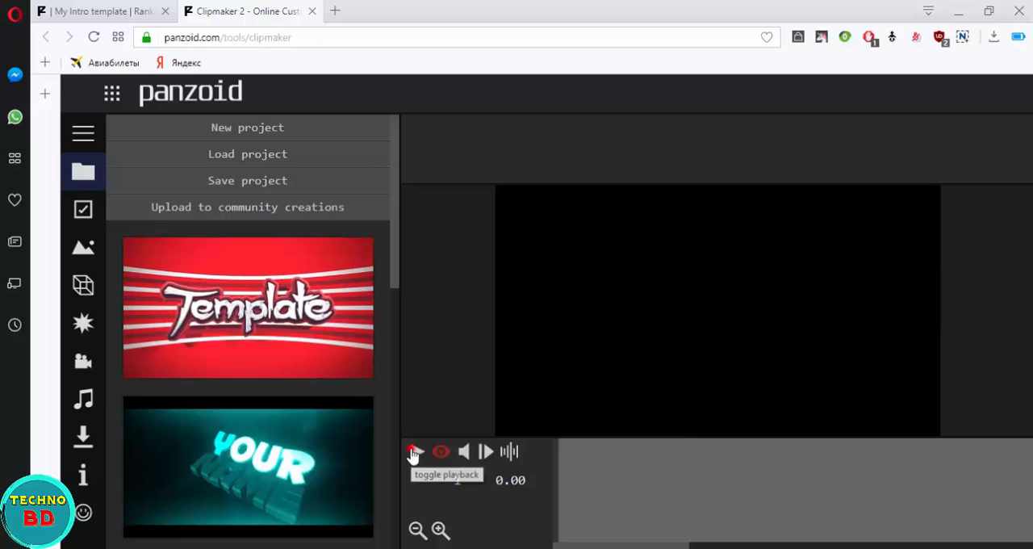
{"action": "left_click", "coordinate": [414, 453]}
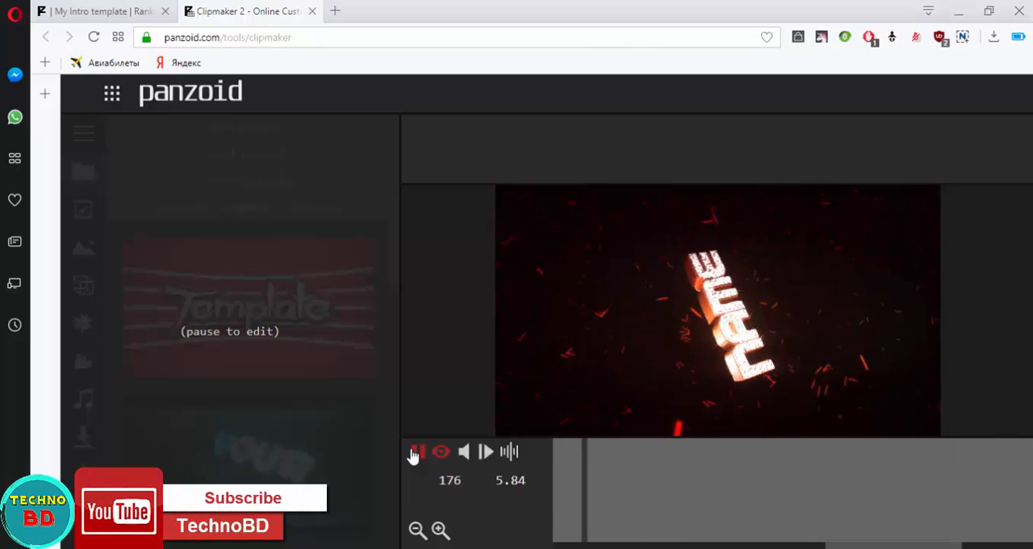
{"action": "left_click", "coordinate": [413, 453]}
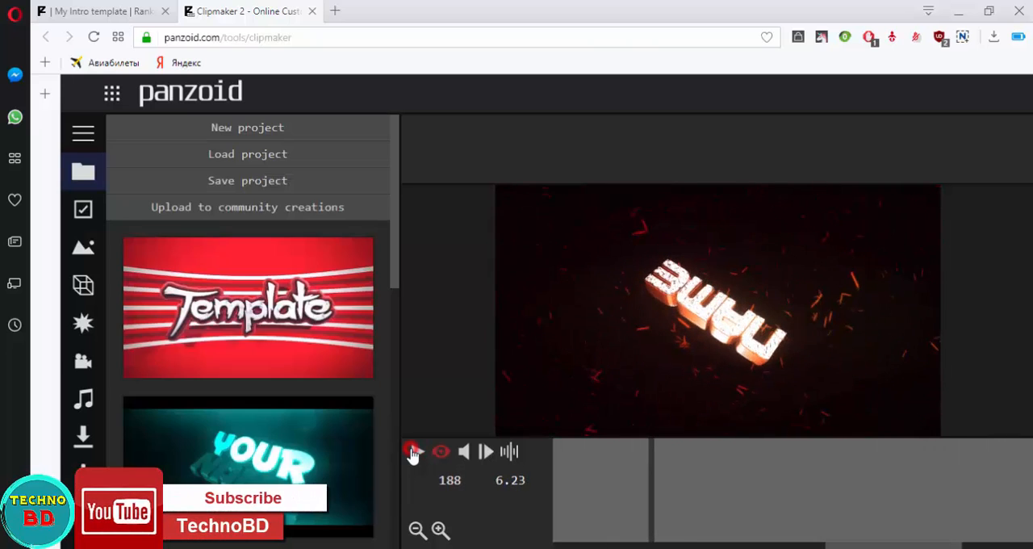
Step: Review the video resolution options, keeping 1920x1080 (1080p), and select a frame rate of 30 in the basic settings
{"action": "left_click", "coordinate": [82, 213]}
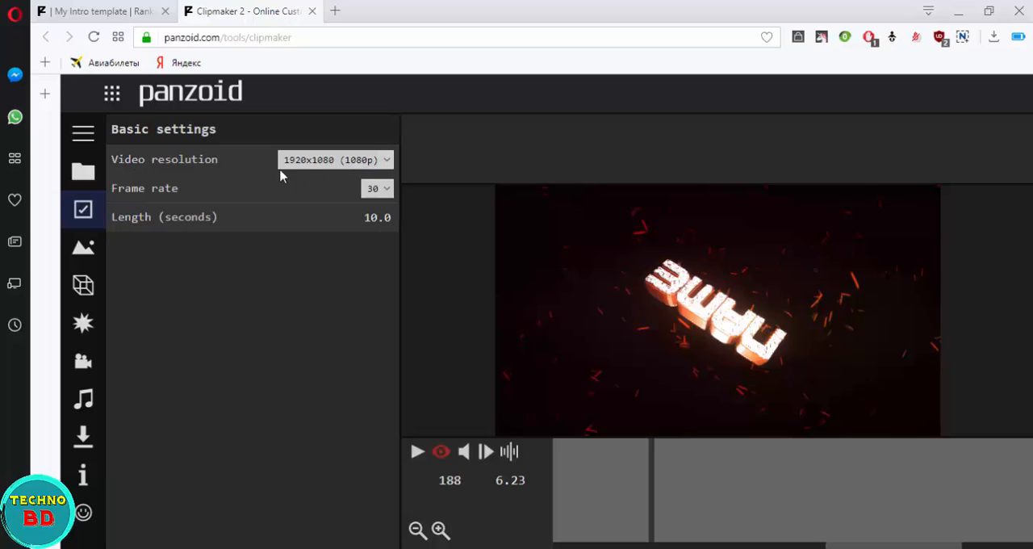
{"action": "left_click", "coordinate": [384, 161]}
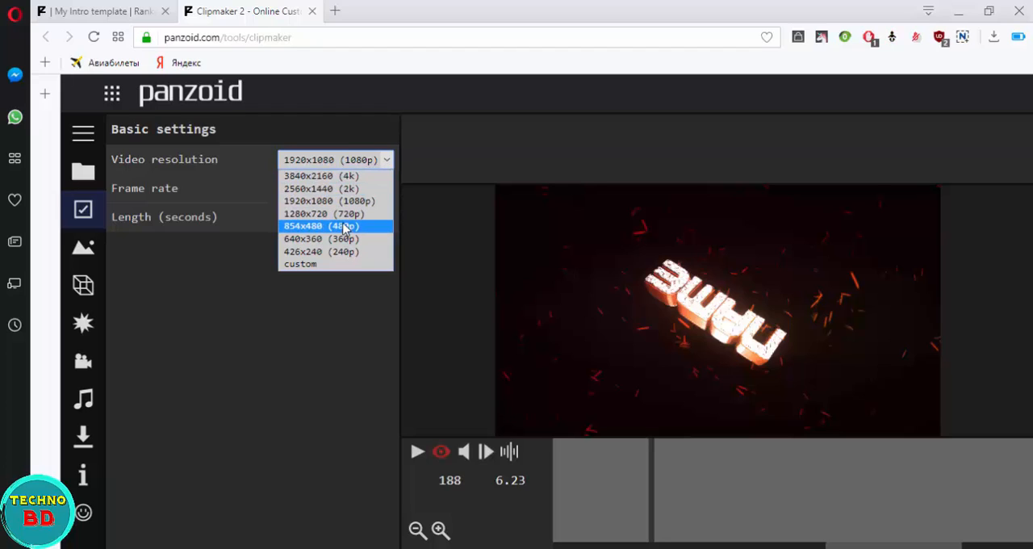
{"action": "left_click", "coordinate": [387, 159]}
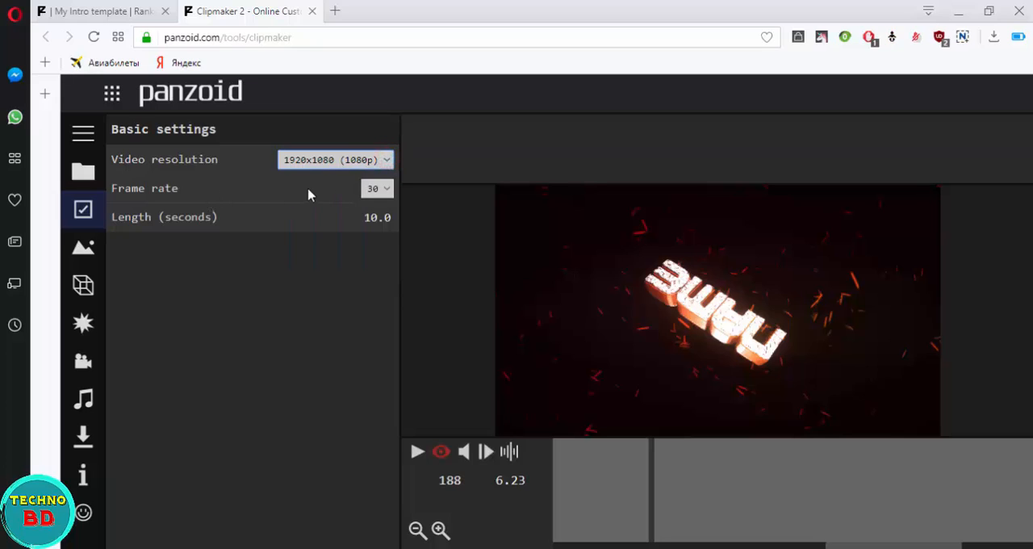
{"action": "left_click", "coordinate": [386, 188]}
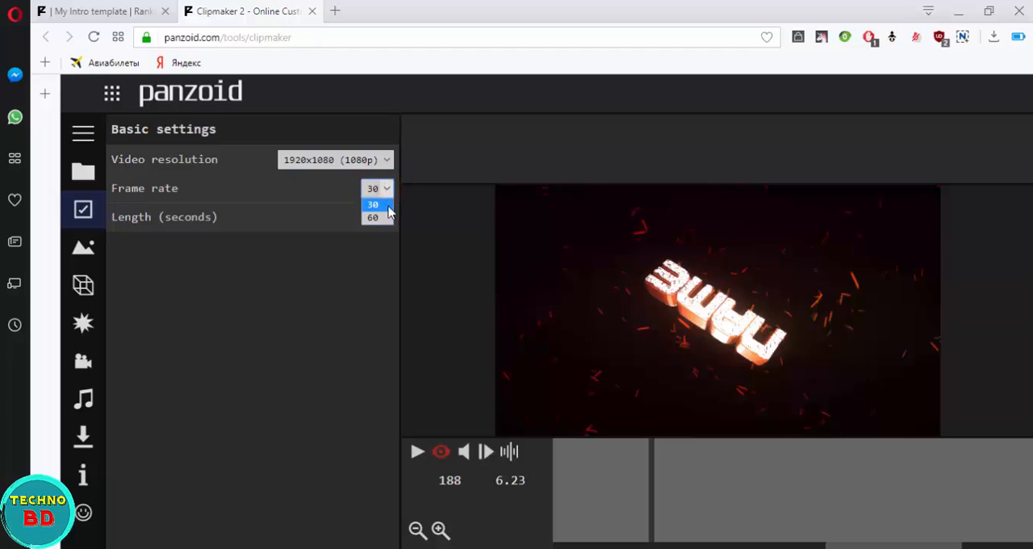
{"action": "left_click", "coordinate": [385, 205]}
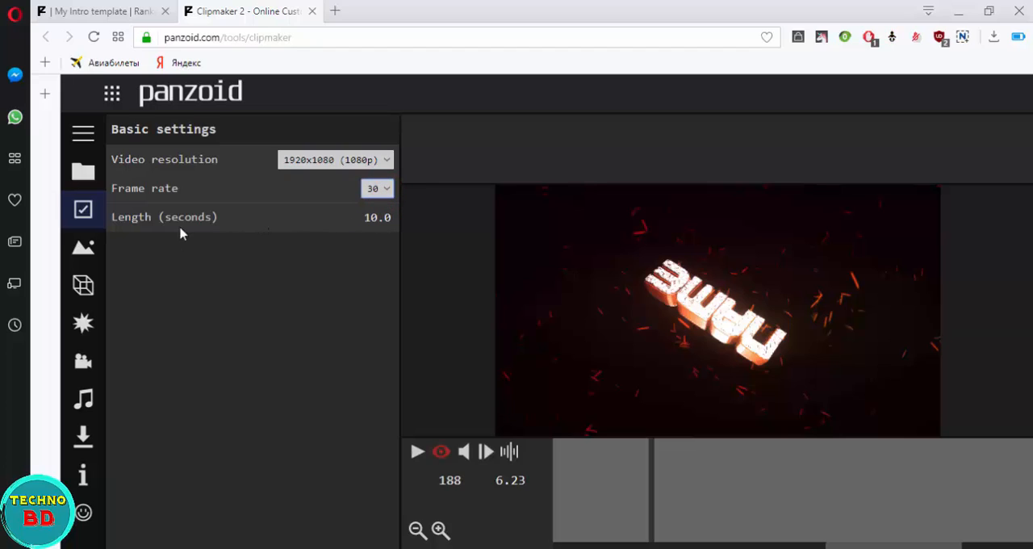
Step: Replace the wording of both 3D text objects in the texst group with TechnoBD and play back the intro
{"action": "left_click", "coordinate": [81, 287]}
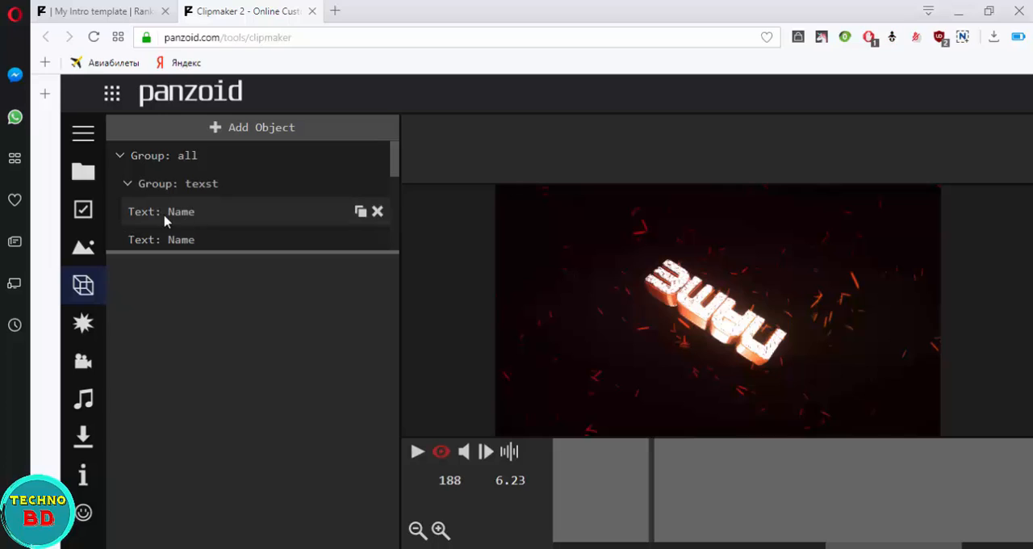
{"action": "left_click", "coordinate": [199, 217]}
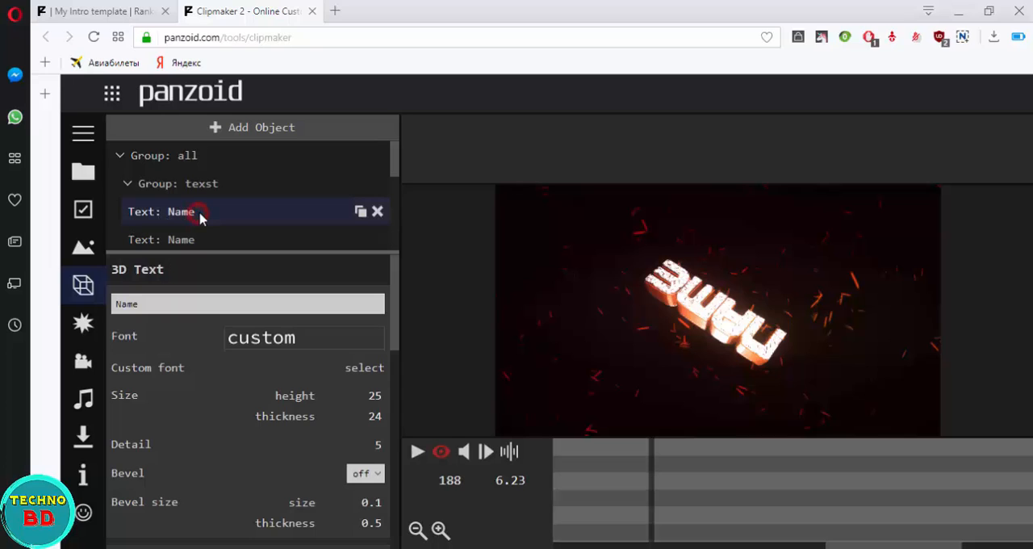
{"action": "double_click", "coordinate": [174, 303]}
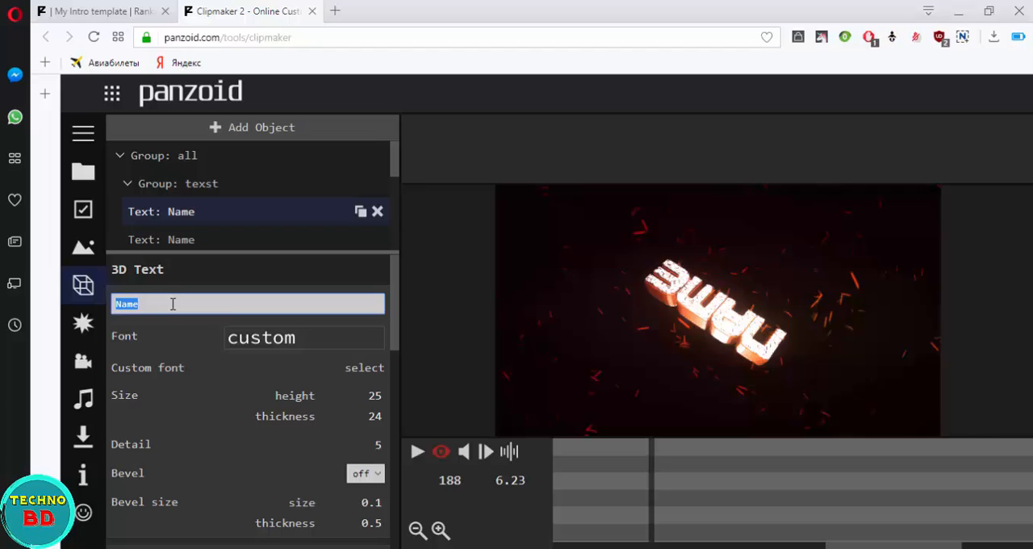
{"action": "type", "text": "Te"}
{"action": "type", "text": "chnoBD"}
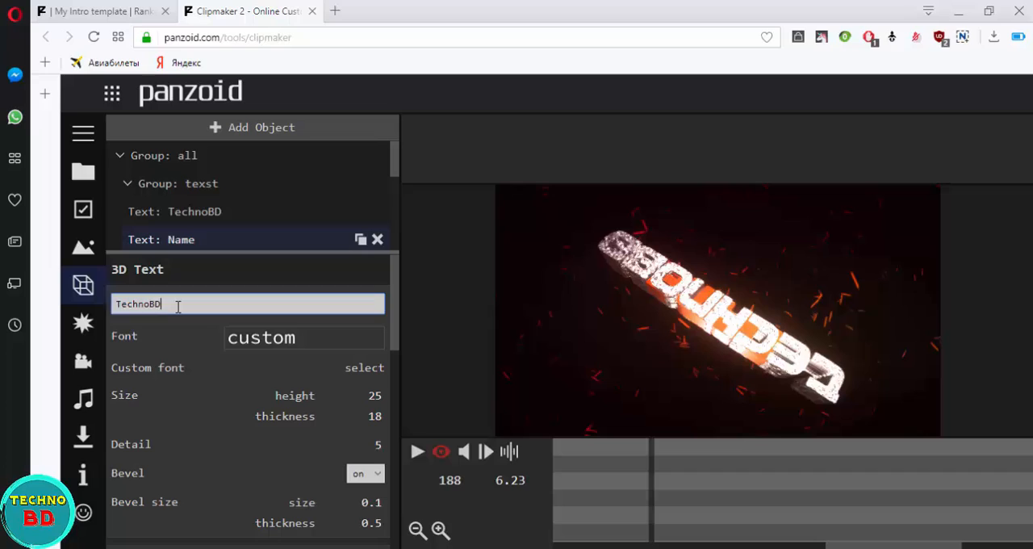
{"action": "key", "text": "Return"}
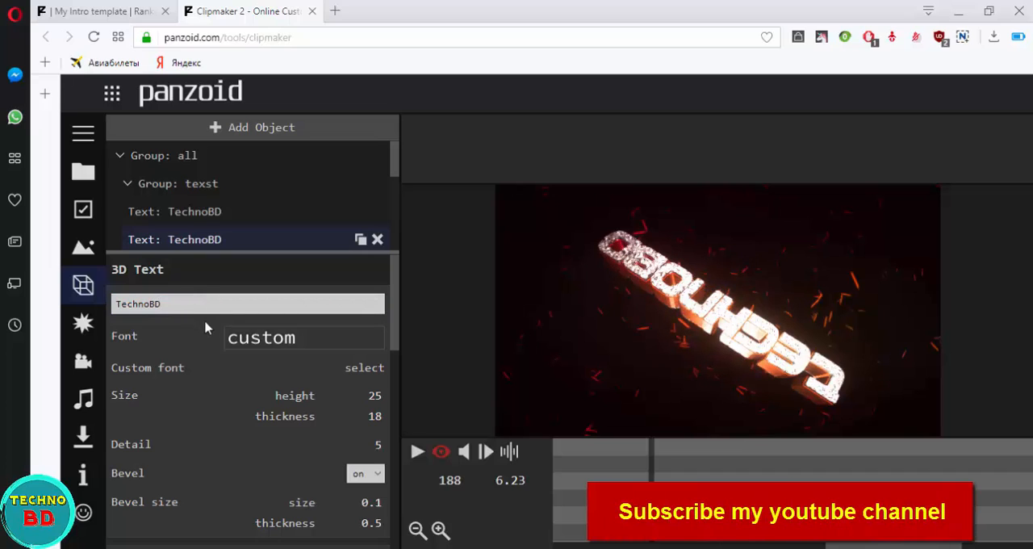
{"action": "left_click", "coordinate": [416, 454]}
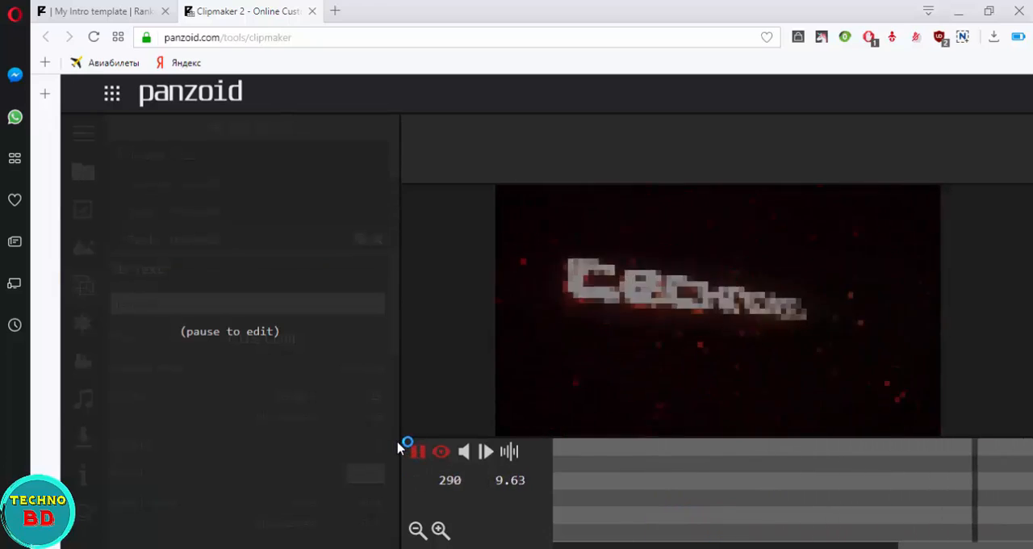
{"action": "left_click", "coordinate": [418, 453]}
Step: Load the sofa image from the Videos folder as the second TechnoBD text's texture and inspect the scene without the rendered preview
{"action": "scroll", "coordinate": [297, 369], "scroll_direction": "down", "scroll_amount": 6}
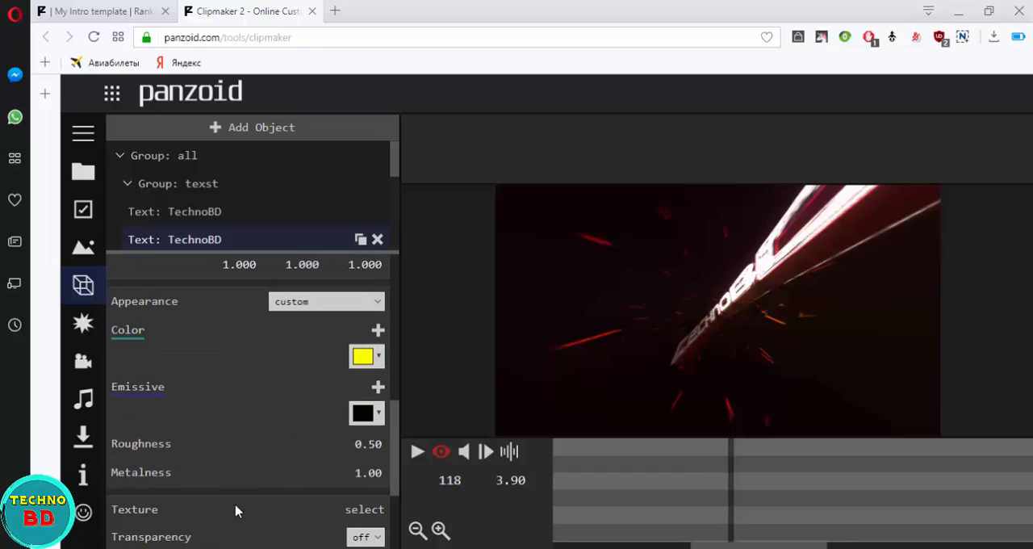
{"action": "scroll", "coordinate": [249, 424], "scroll_direction": "down", "scroll_amount": 2}
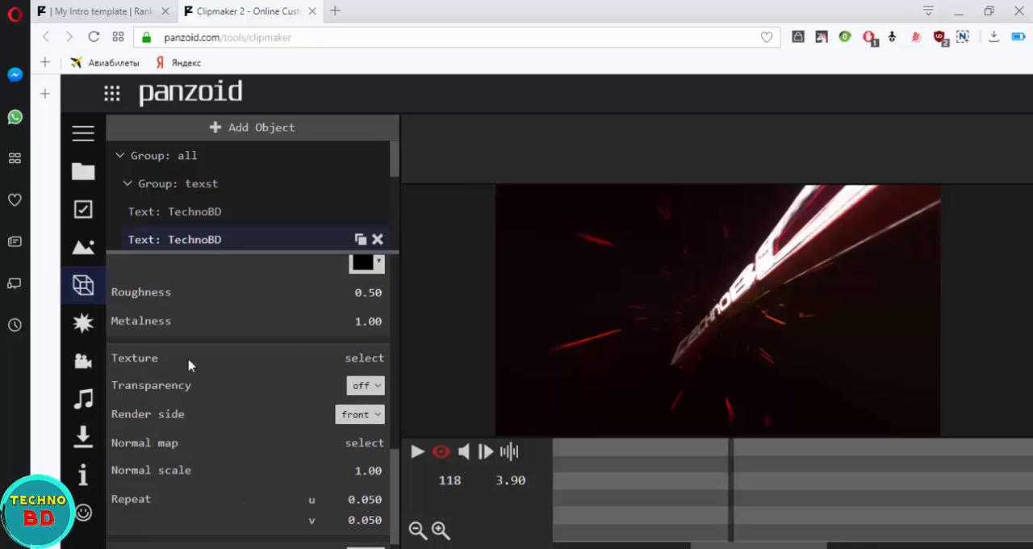
{"action": "left_click", "coordinate": [361, 359]}
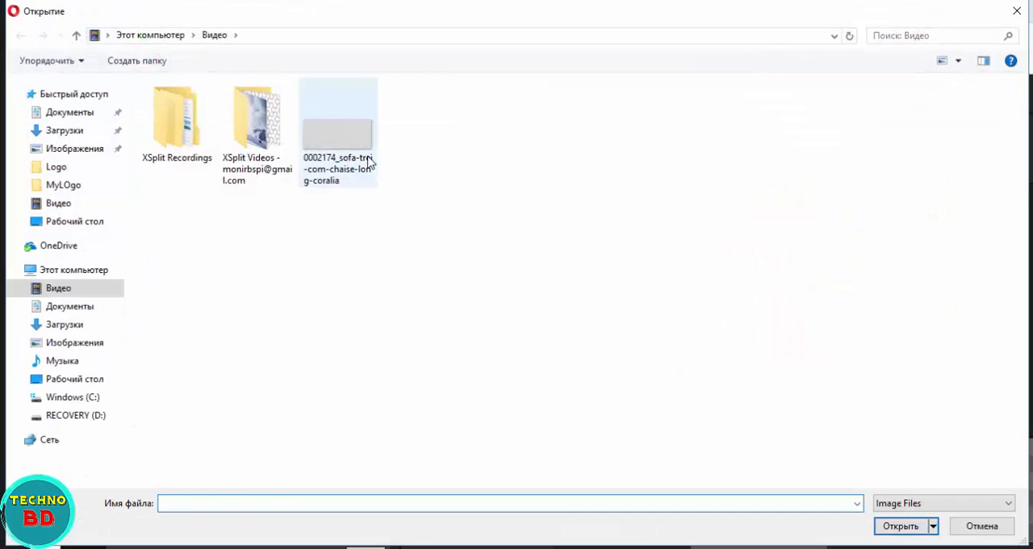
{"action": "left_click", "coordinate": [338, 129]}
{"action": "left_click", "coordinate": [888, 523]}
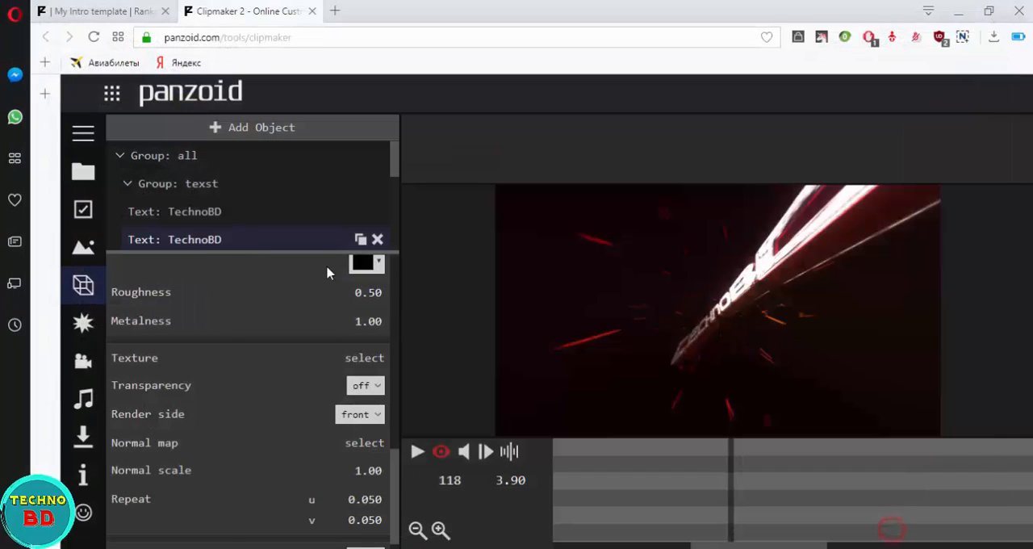
{"action": "left_click", "coordinate": [441, 451]}
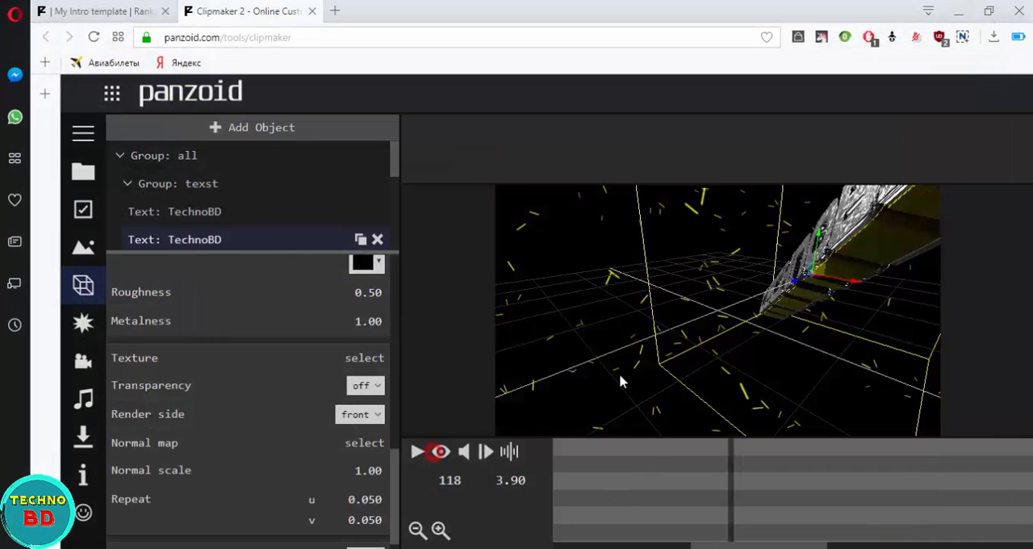
{"action": "left_click_drag", "start_coordinate": [744, 318], "coordinate": [584, 322]}
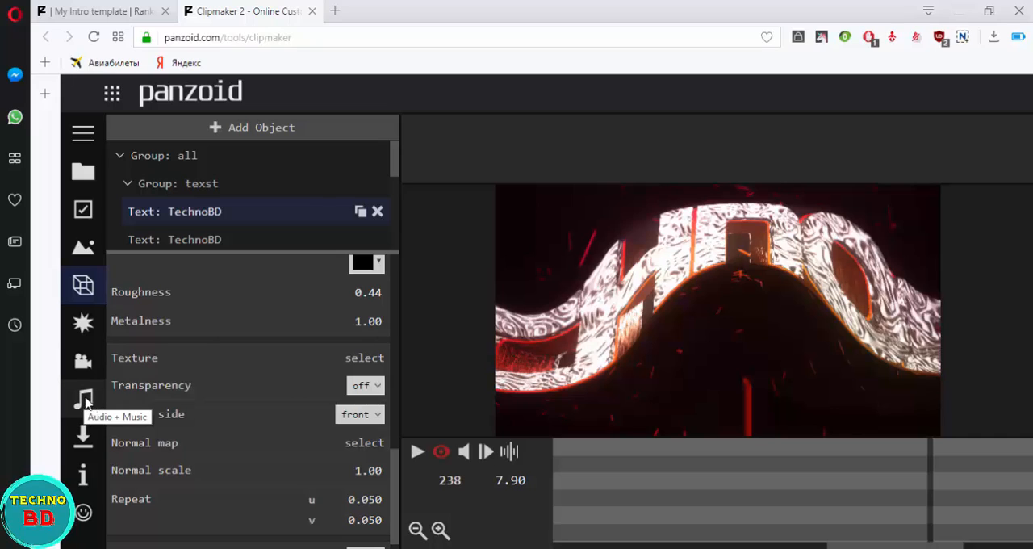
{"action": "left_click", "coordinate": [85, 403]}
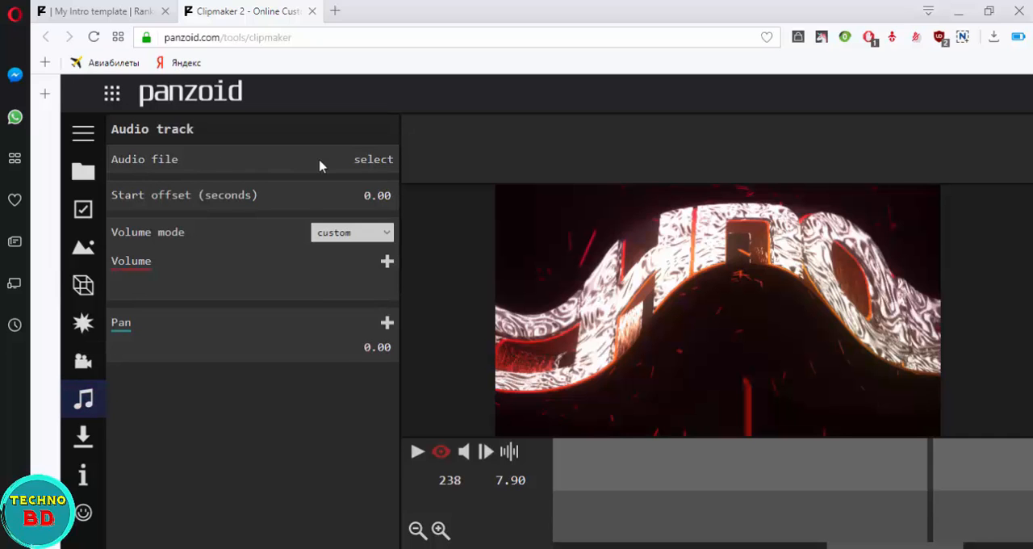
{"action": "left_click", "coordinate": [371, 161]}
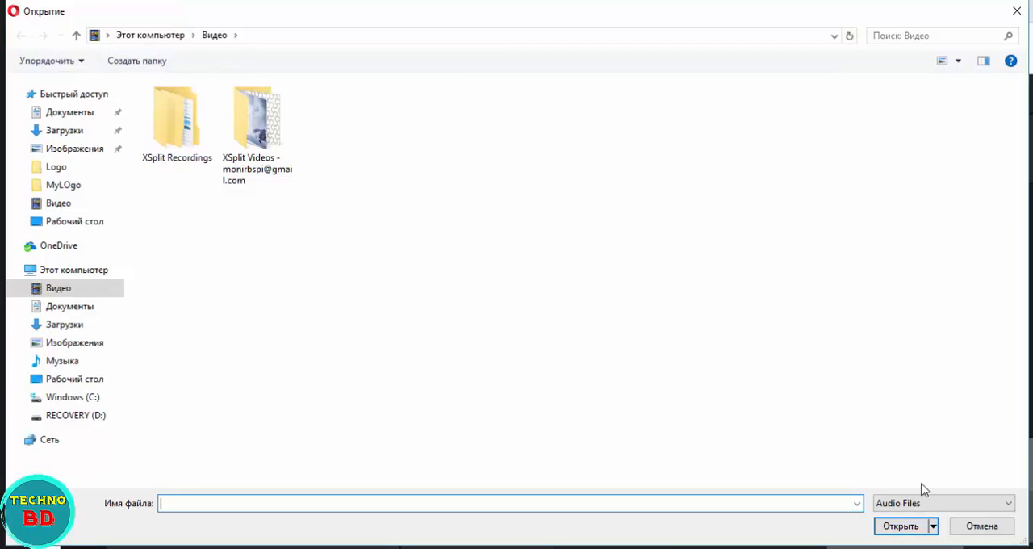
{"action": "left_click", "coordinate": [983, 526]}
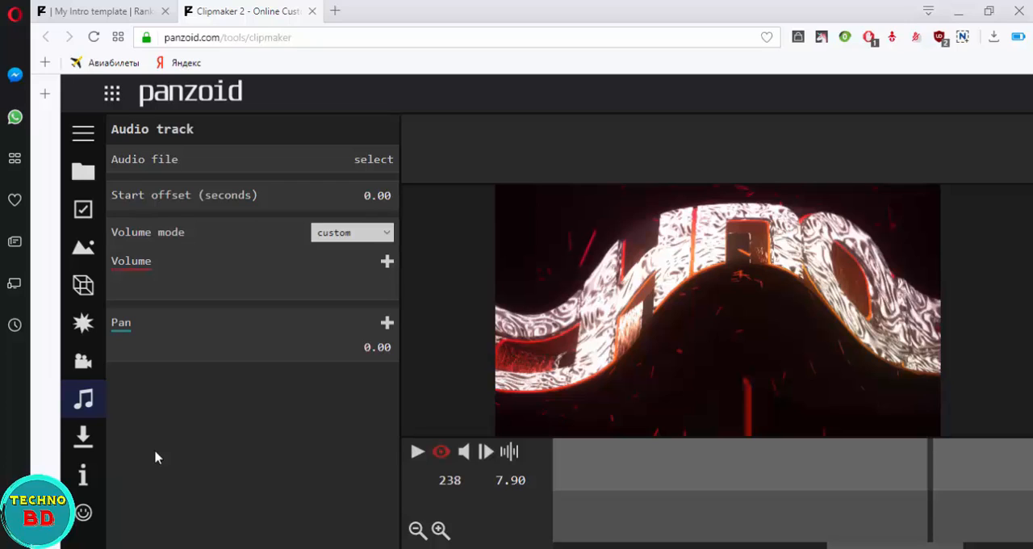
Step: Set the video download options to good quality mode and .mkv (vp8/opus) format
{"action": "left_click", "coordinate": [84, 448]}
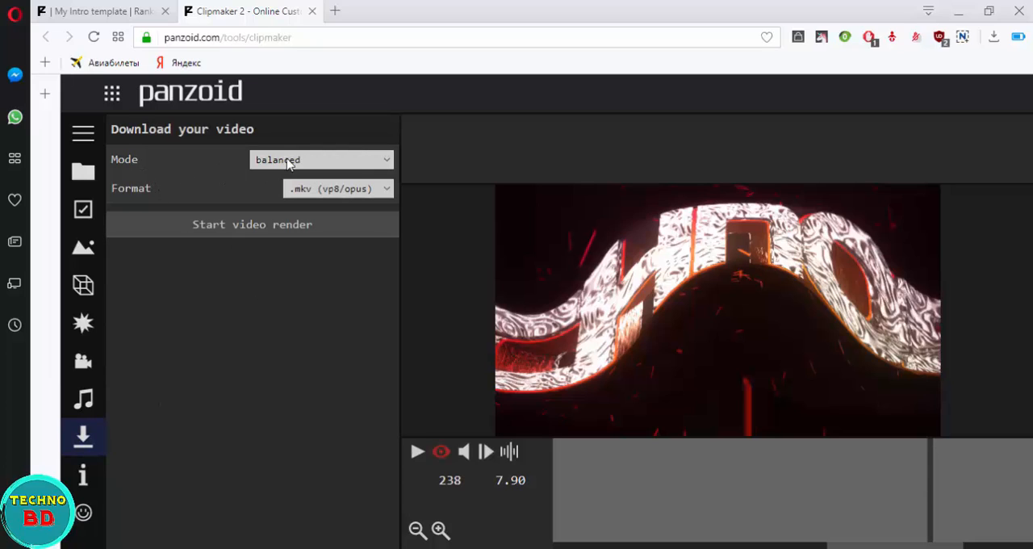
{"action": "left_click", "coordinate": [386, 158]}
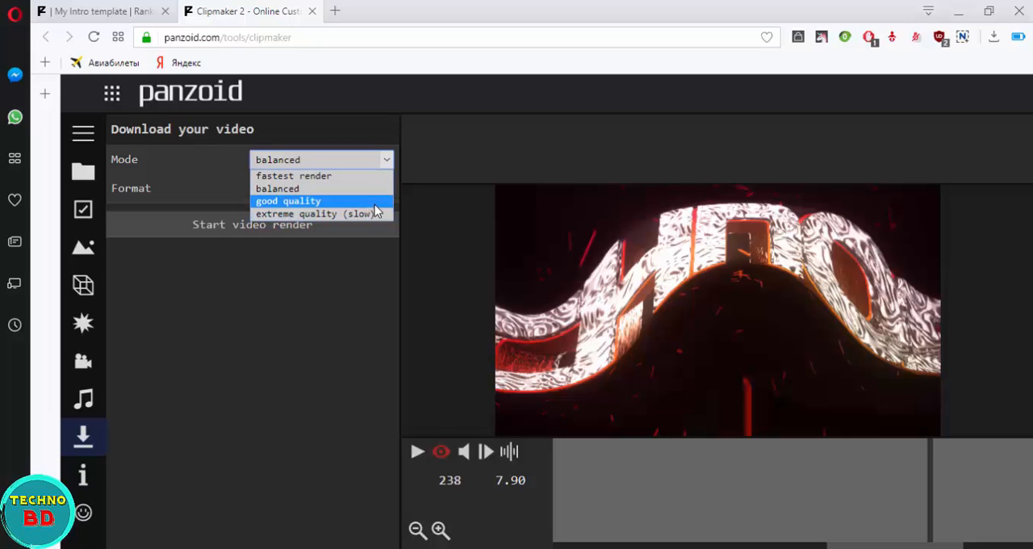
{"action": "left_click", "coordinate": [374, 202]}
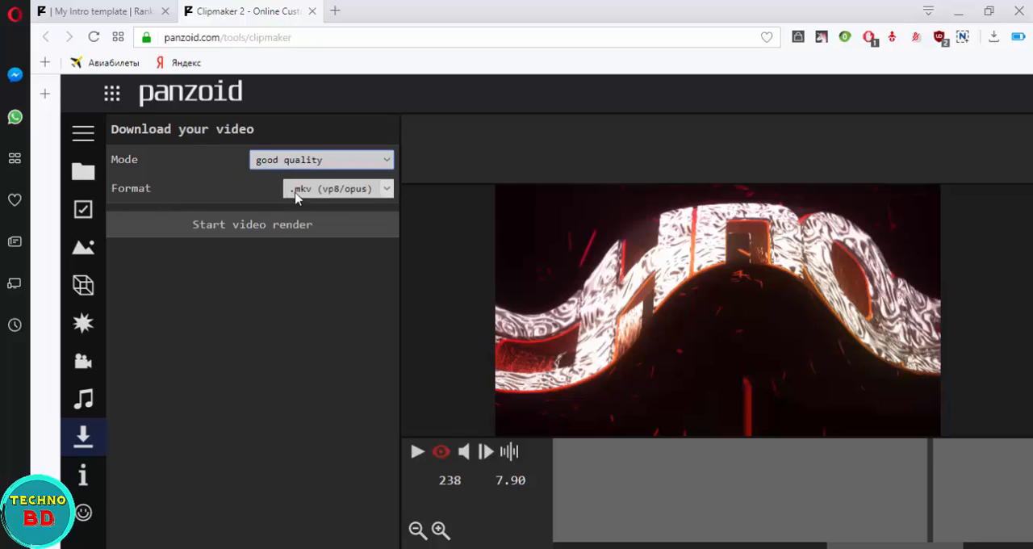
{"action": "left_click", "coordinate": [386, 190]}
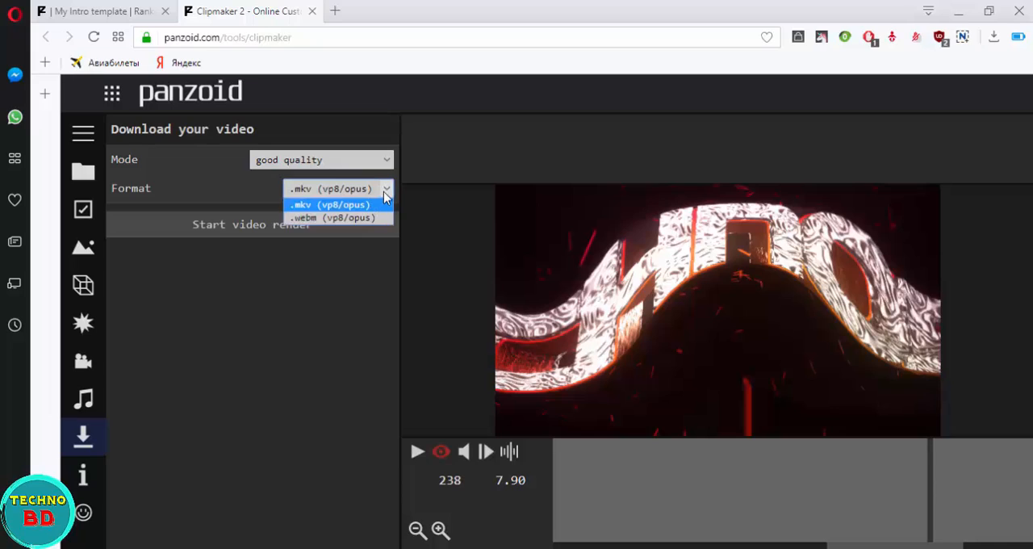
{"action": "left_click", "coordinate": [379, 206]}
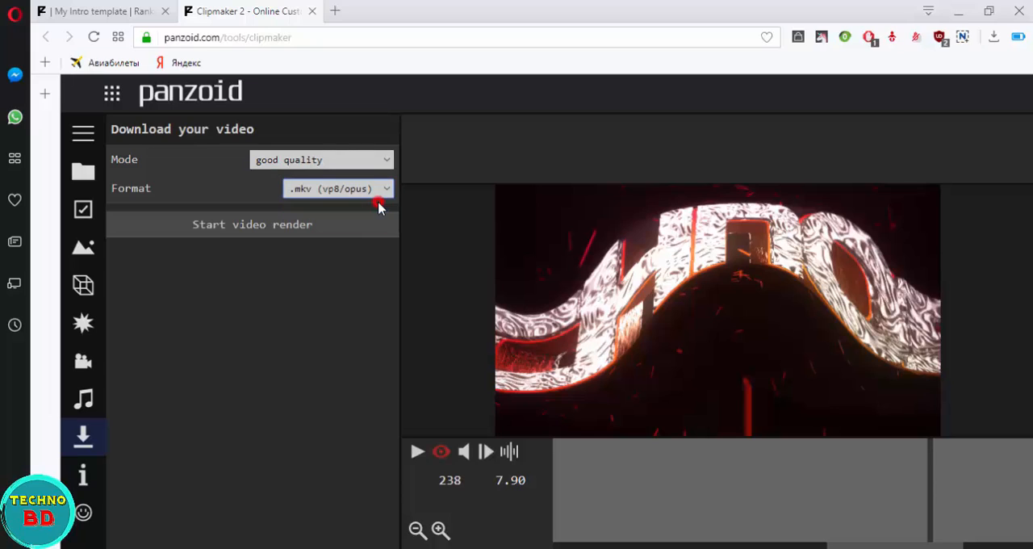
Step: Render the intro video and download the finished file
{"action": "left_click", "coordinate": [215, 234]}
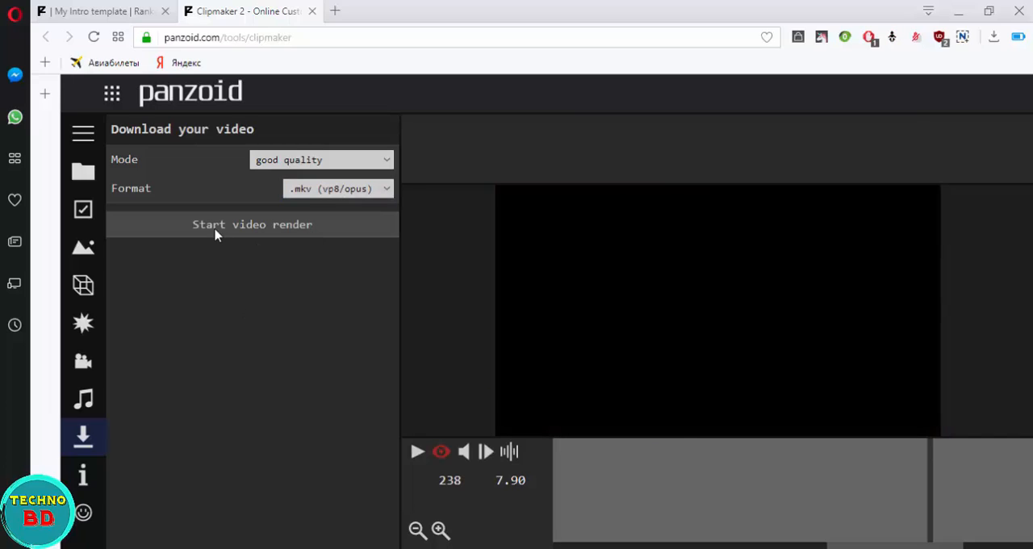
{"action": "left_click", "coordinate": [215, 232]}
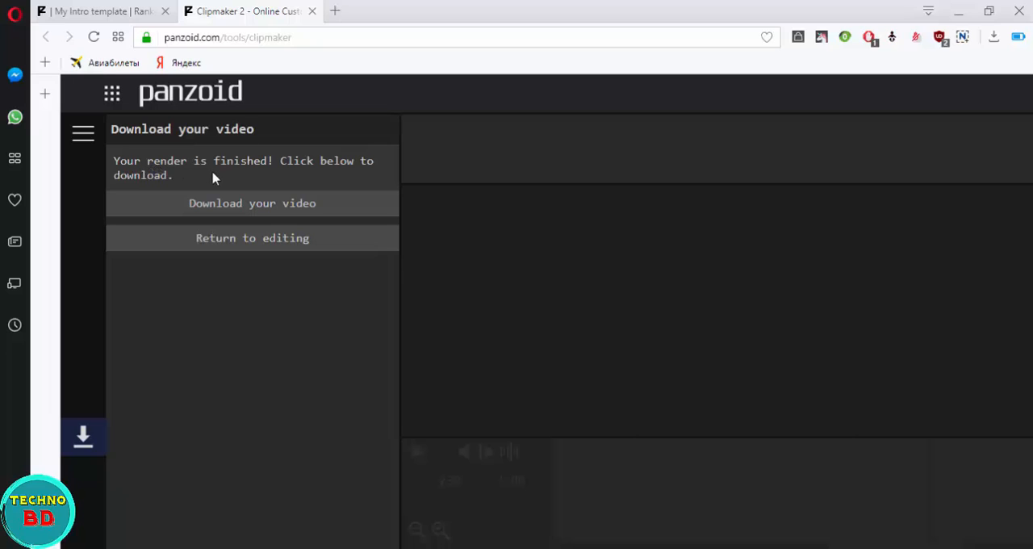
{"action": "left_click", "coordinate": [228, 206]}
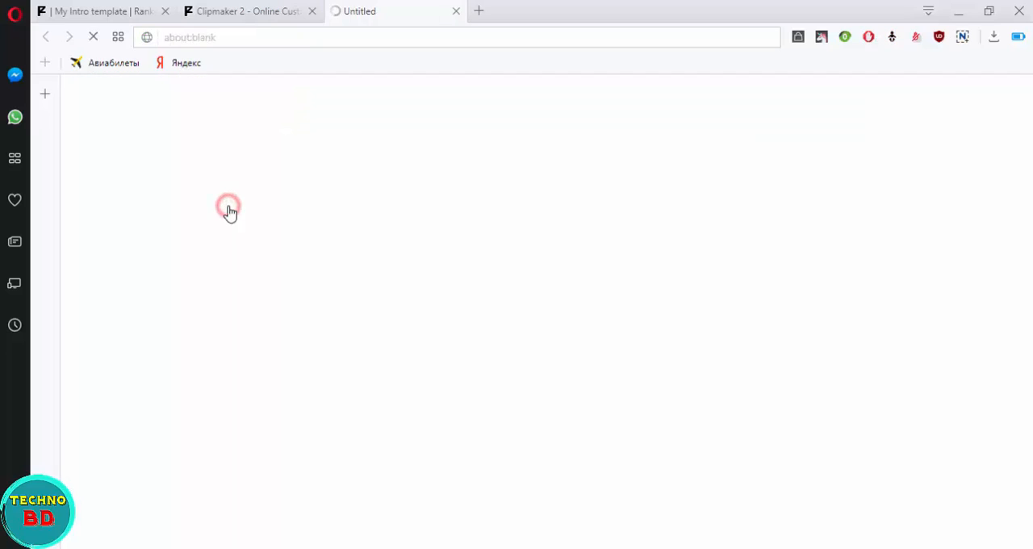